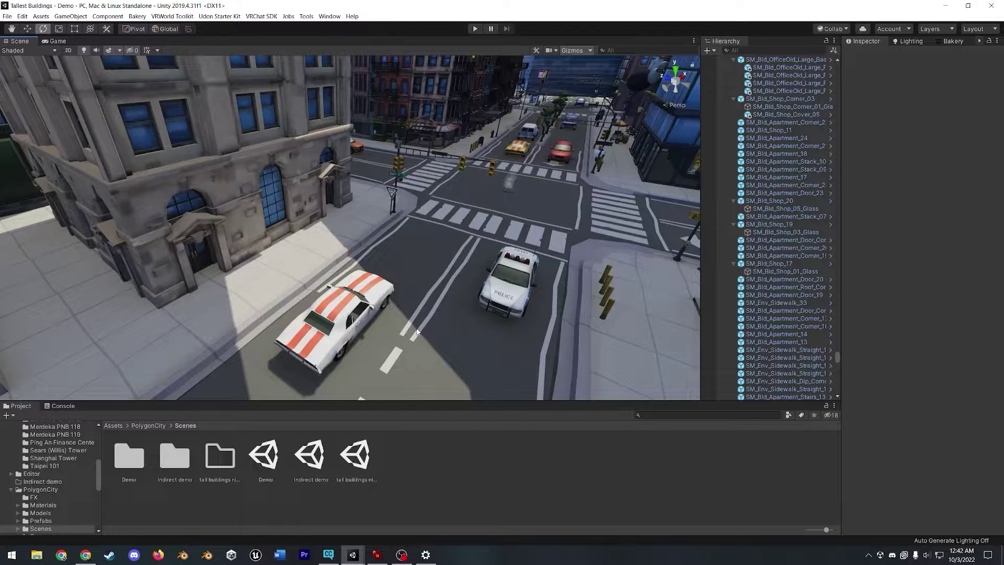
# Open the tall buildings night scene to view its street lighting, and switch back to the Demo scene.
pyautogui.moveTo(366, 314); pyautogui.dragTo(418, 258, button='right')
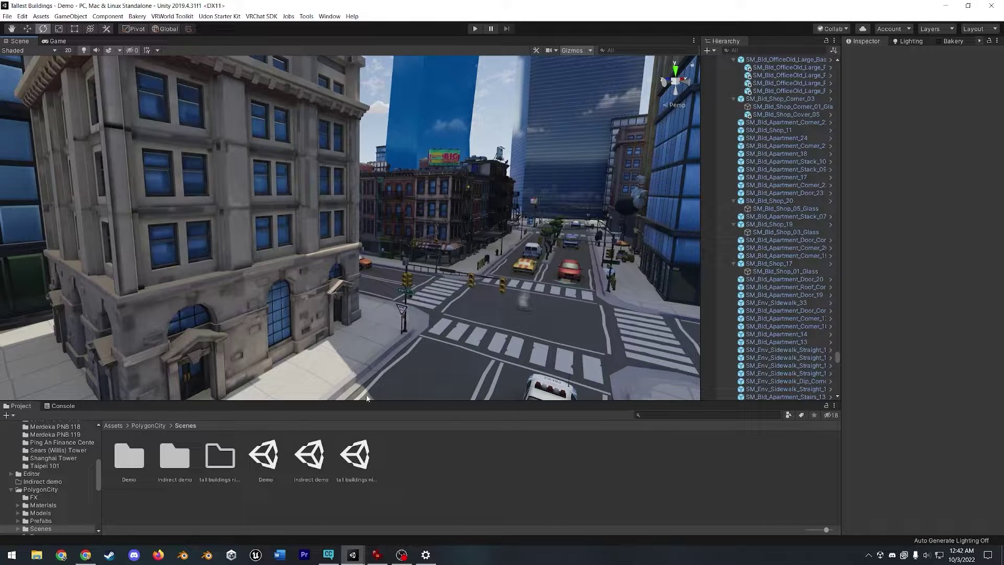
pyautogui.click(356, 455)
pyautogui.doubleClick(356, 456)
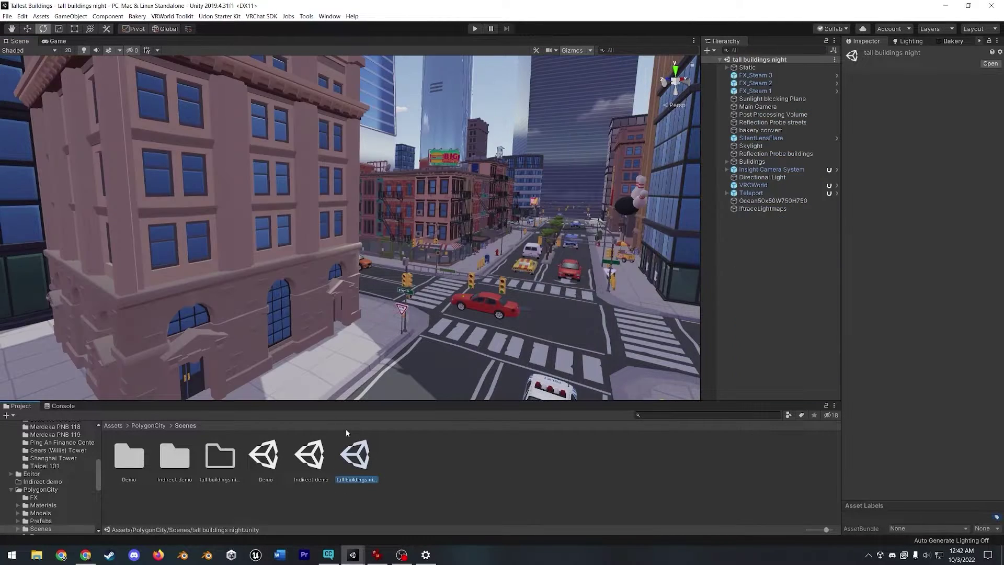
pyautogui.moveTo(351, 334); pyautogui.dragTo(226, 248, button='right')
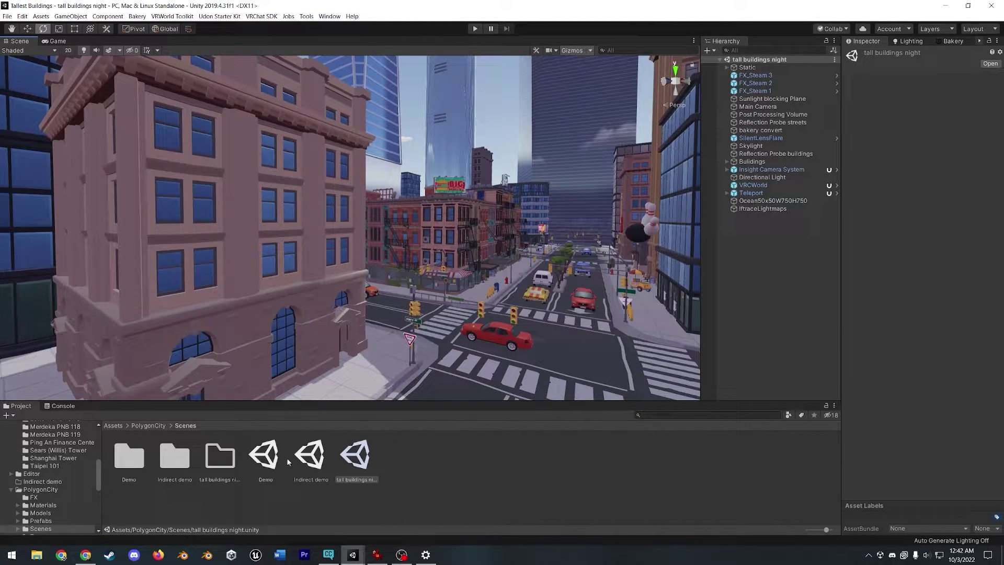
pyautogui.doubleClick(264, 455)
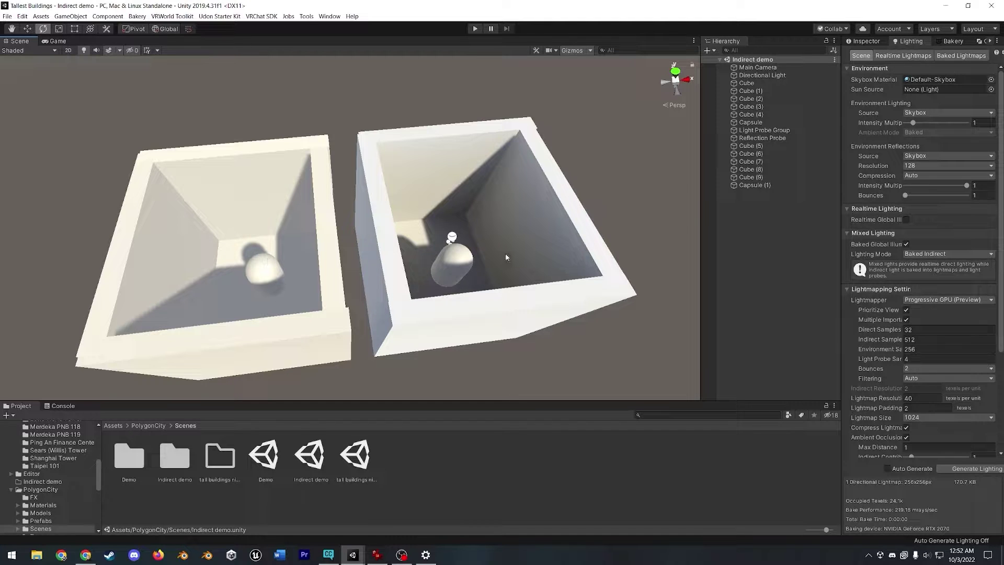
# Disable the Directional Light to inspect the baked indirect light inside the box, and enable it again.
pyautogui.moveTo(486, 259); pyautogui.dragTo(462, 271, button='right')
pyautogui.moveTo(462, 271); pyautogui.dragTo(455, 278, button='middle')
pyautogui.moveTo(455, 278)
pyautogui.mouseDown(button='right')
pyautogui.moveTo(395, 300)
pyautogui.moveTo(438, 280)
pyautogui.mouseUp(button='right')
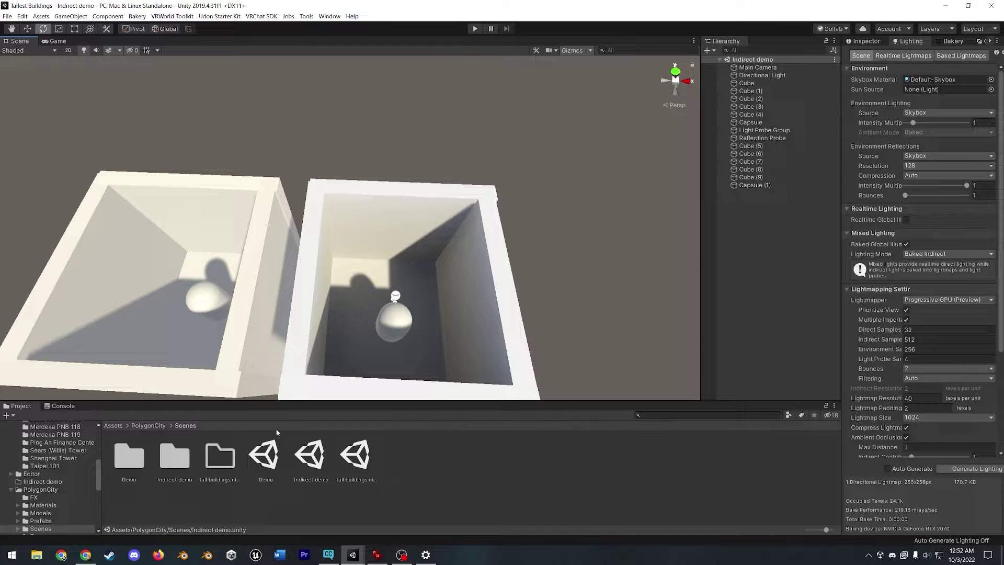
pyautogui.click(762, 75)
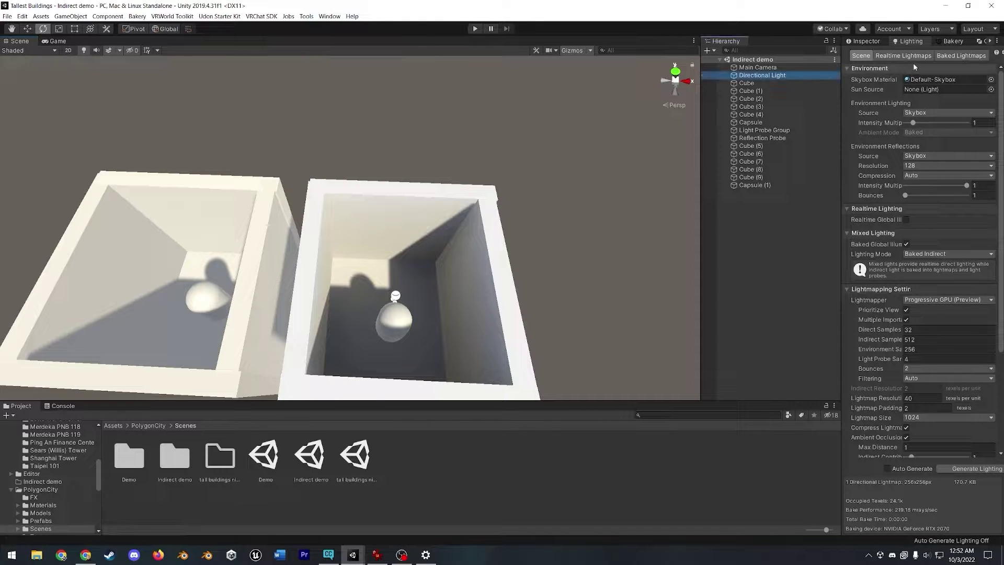
pyautogui.click(873, 41)
pyautogui.click(868, 54)
pyautogui.moveTo(370, 209); pyautogui.dragTo(209, 298, button='right')
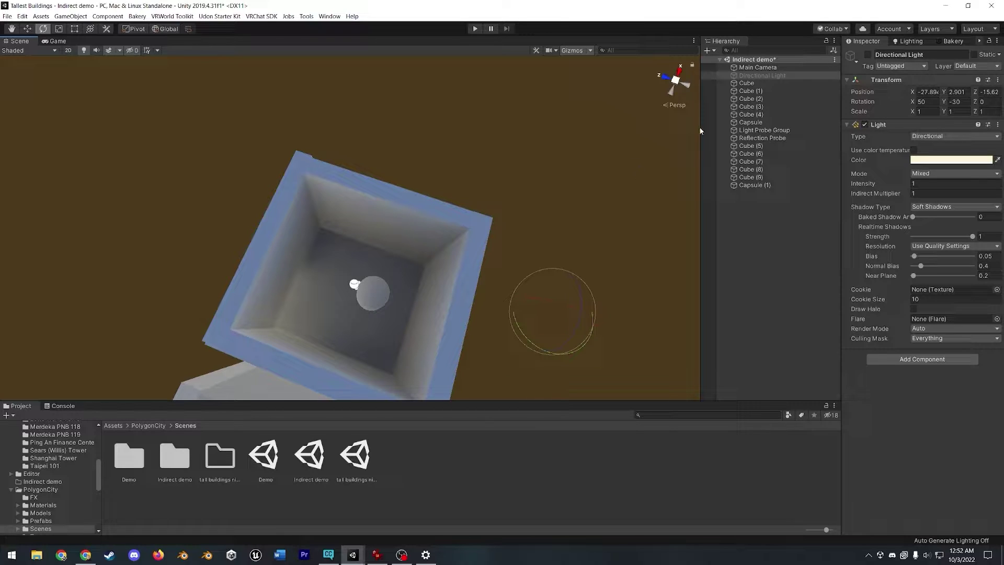
pyautogui.click(868, 55)
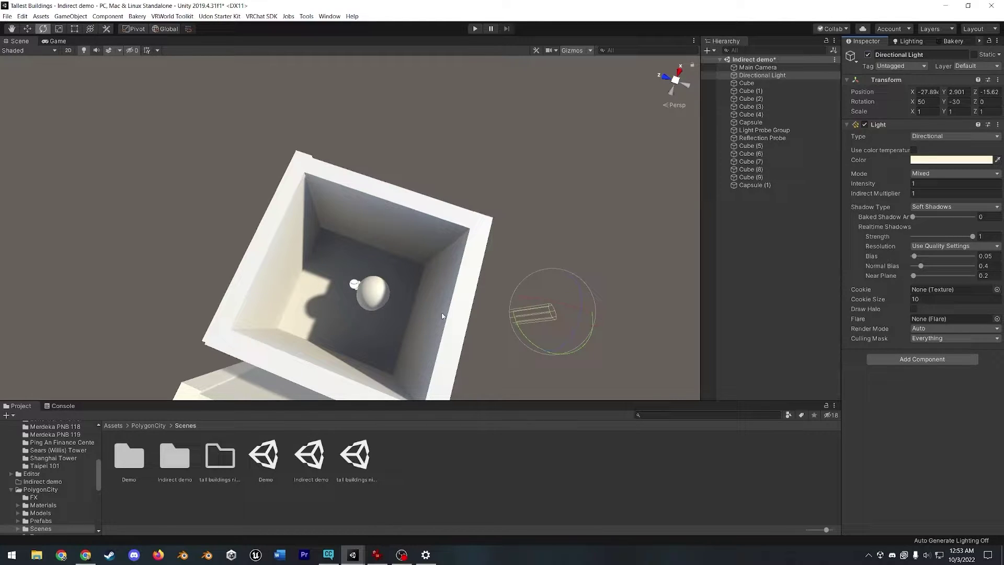
# Rotate the Directional Light to about X 64.3, Y -47.8, Z -21 to shift the shadows inside the boxes.
pyautogui.moveTo(551, 293)
pyautogui.mouseDown()
pyautogui.moveTo(485, 307)
pyautogui.moveTo(552, 307)
pyautogui.moveTo(333, 312)
pyautogui.moveTo(505, 316)
pyautogui.moveTo(522, 344)
pyautogui.moveTo(551, 352)
pyautogui.moveTo(510, 361)
pyautogui.mouseUp()
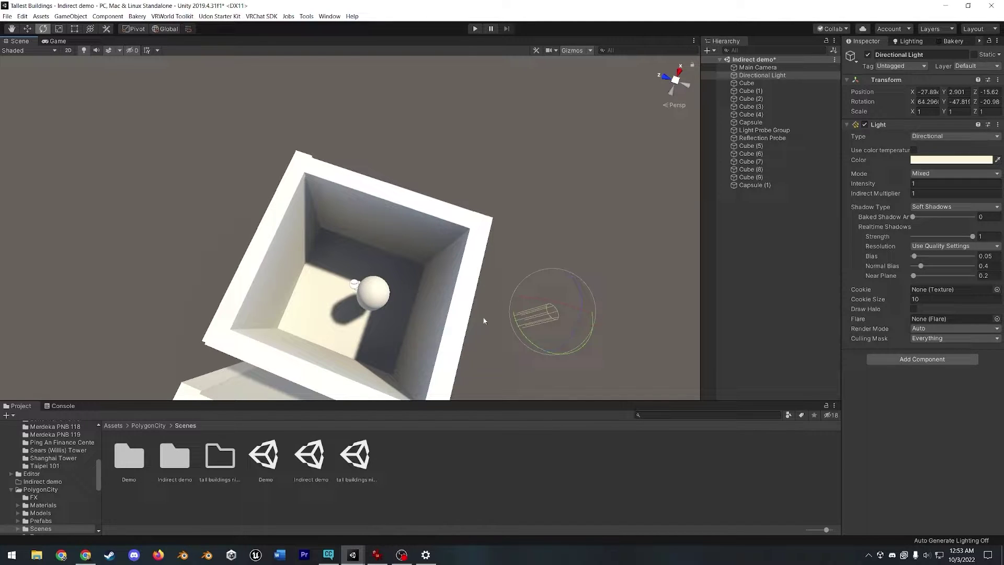
pyautogui.moveTo(540, 328); pyautogui.dragTo(542, 321)
pyautogui.hotkey('ctrl', 'z')
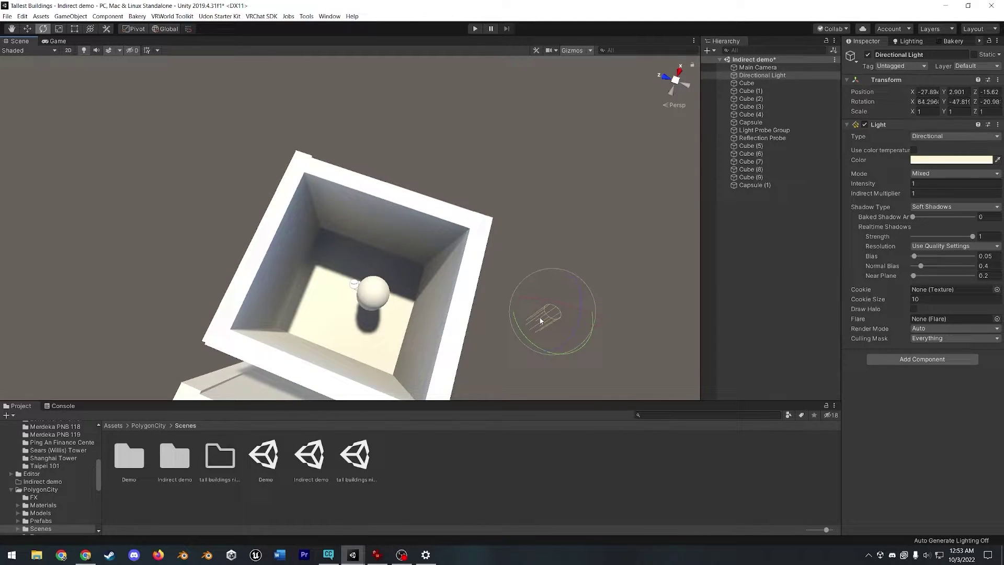
# Move the capsule in the box with the light probes to about X -29.66.
pyautogui.keyDown('alt'); pyautogui.moveTo(478, 322); pyautogui.dragTo(288, 314); pyautogui.keyUp('alt')
pyautogui.moveTo(288, 314); pyautogui.dragTo(401, 226, button='middle')
pyautogui.scroll(6, 316, 296)
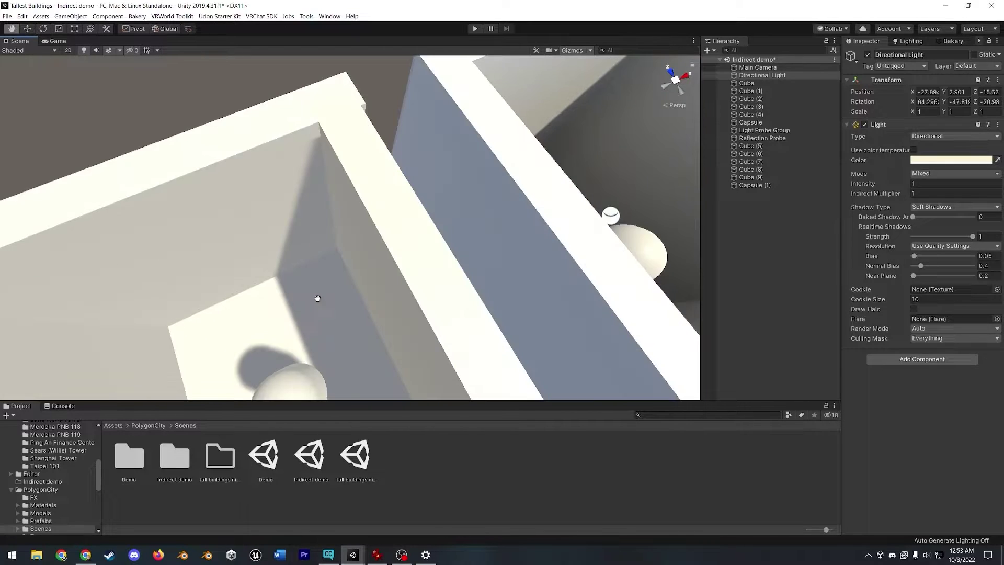
pyautogui.scroll(-6, 355, 297)
pyautogui.moveTo(538, 277); pyautogui.dragTo(437, 300, button='middle')
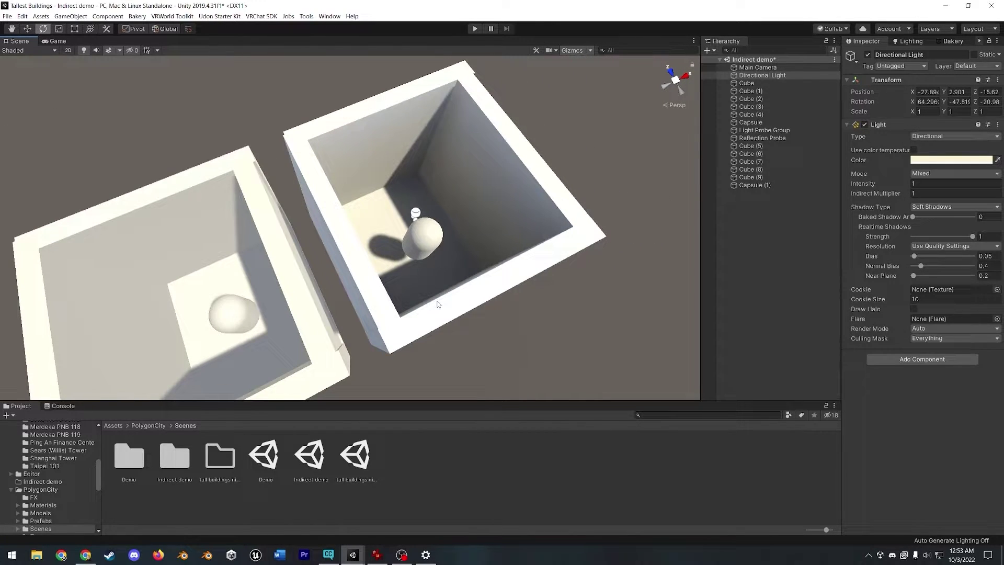
pyautogui.click(424, 240)
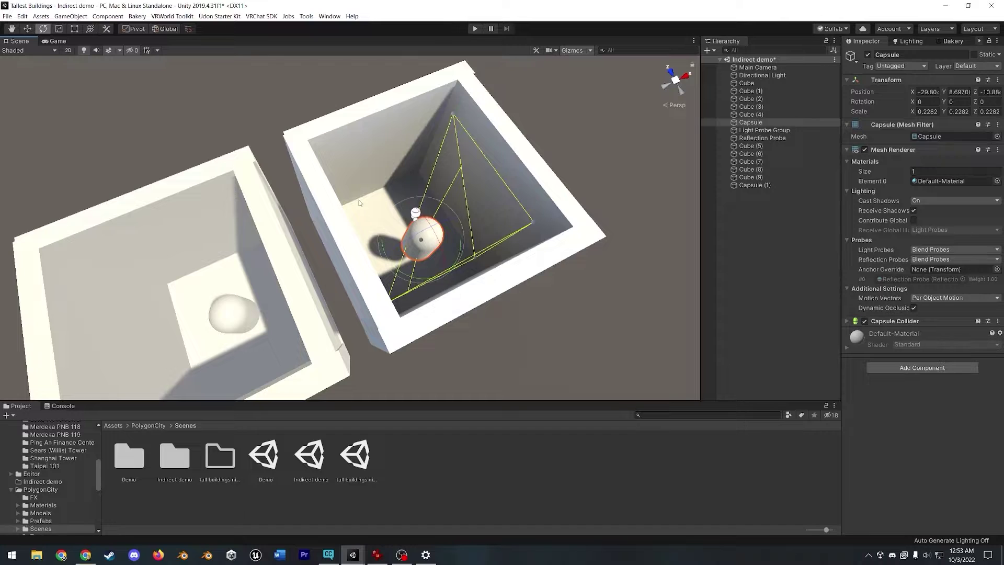
pyautogui.press('w')
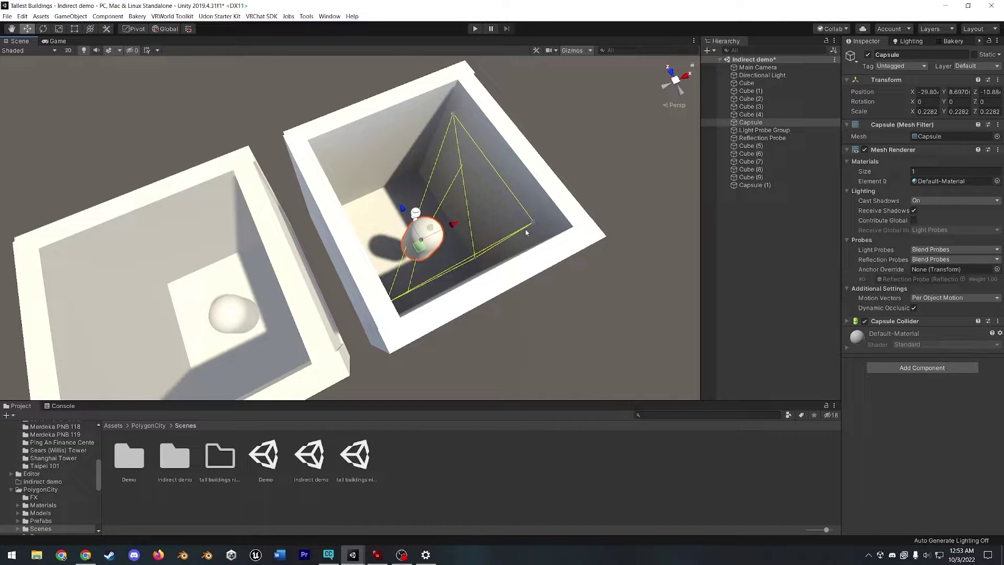
pyautogui.moveTo(418, 250); pyautogui.dragTo(440, 243)
# Compare the shading of the other box's capsule, and move the light-probe capsule toward its box's near corner.
pyautogui.moveTo(204, 355); pyautogui.dragTo(242, 349, button='middle')
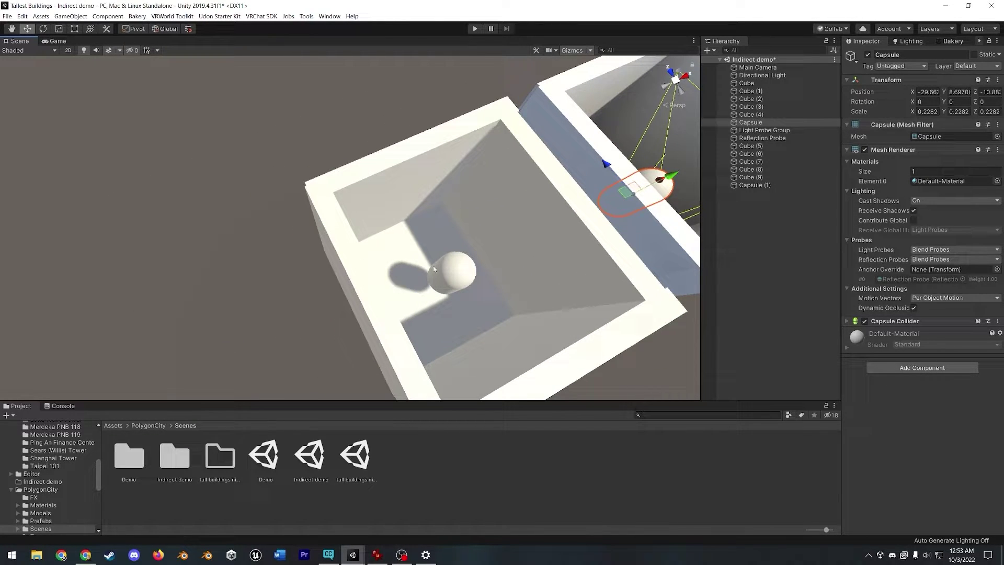
pyautogui.moveTo(412, 281); pyautogui.dragTo(466, 249, button='middle')
pyautogui.moveTo(302, 315); pyautogui.dragTo(359, 296, button='middle')
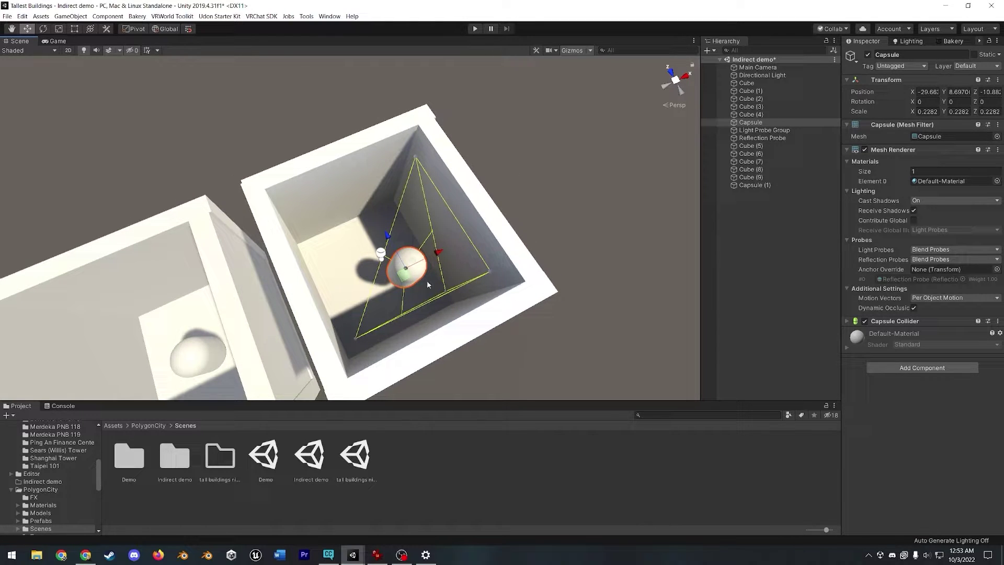
pyautogui.moveTo(403, 276); pyautogui.dragTo(383, 303)
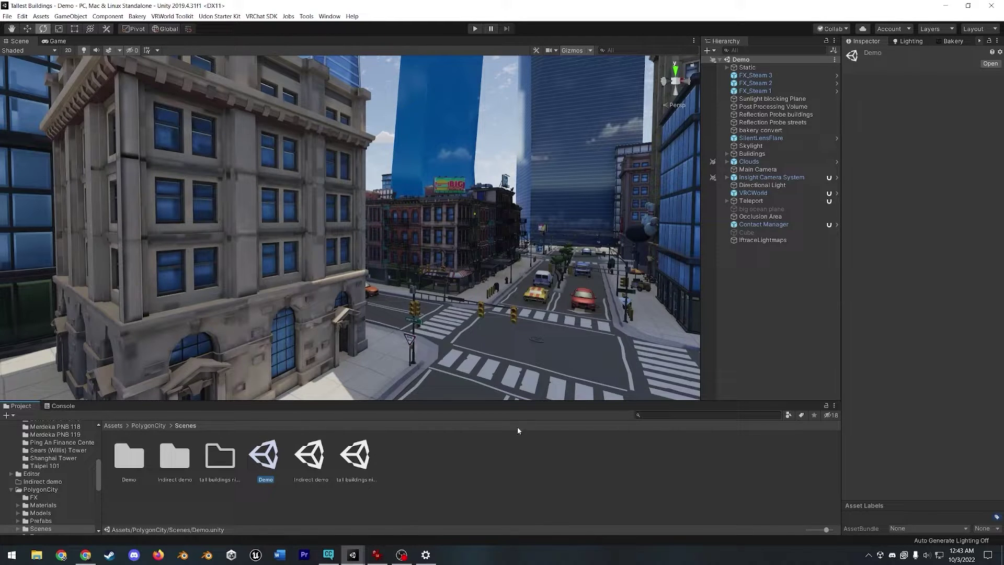
pyautogui.moveTo(366, 271); pyautogui.dragTo(364, 142, button='right')
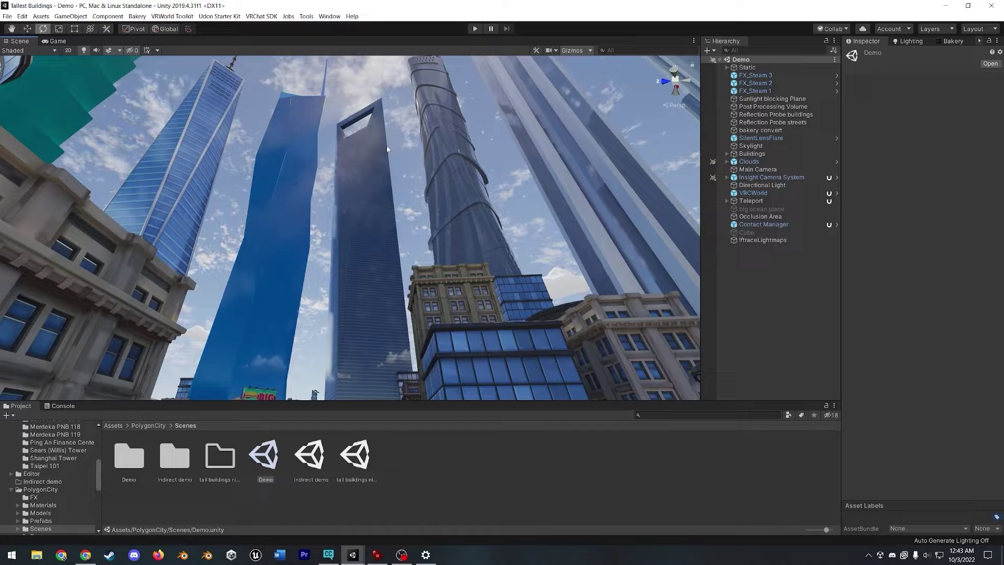
pyautogui.scroll(-3, 387, 149)
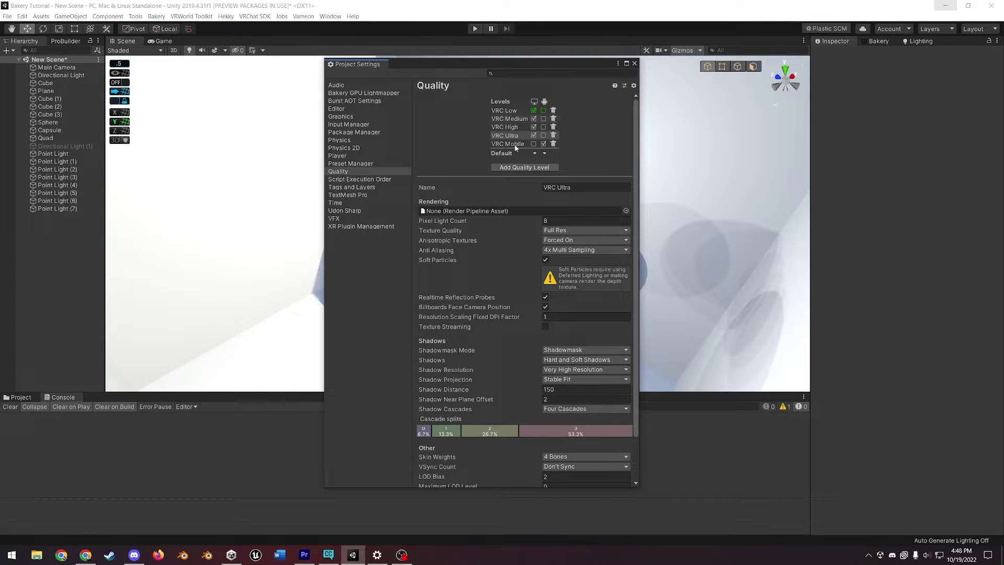
# Review the project quality settings, including Pixel Light Count, for the VRC High, VRC Low and VRC Mobile levels.
pyautogui.click(505, 128)
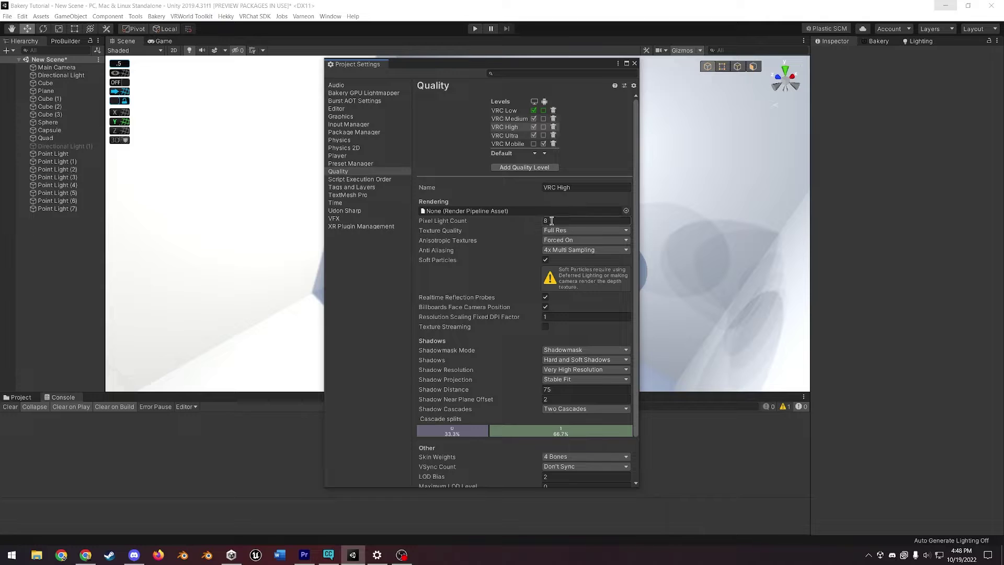
pyautogui.click(504, 110)
pyautogui.click(510, 145)
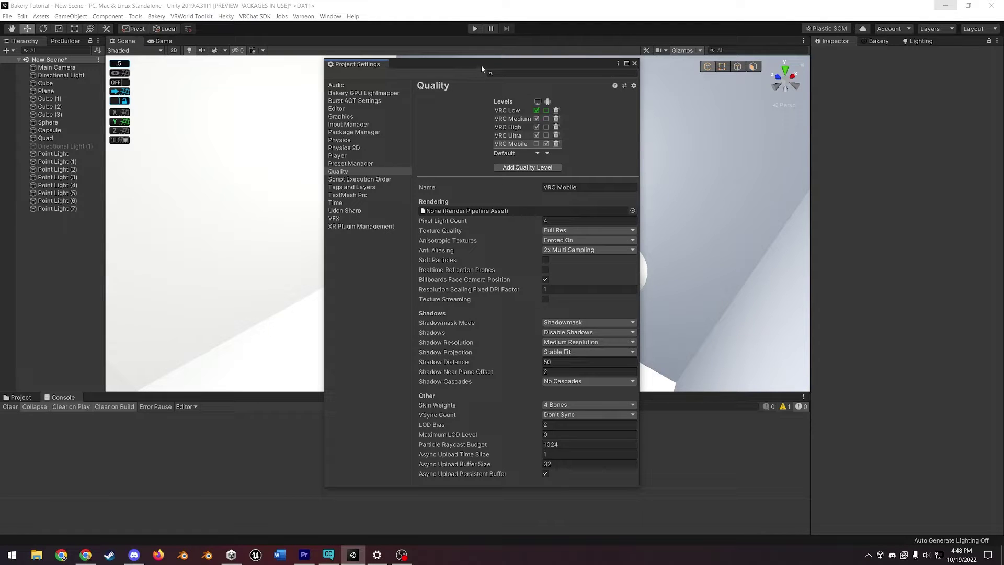
pyautogui.moveTo(481, 65); pyautogui.dragTo(507, 72)
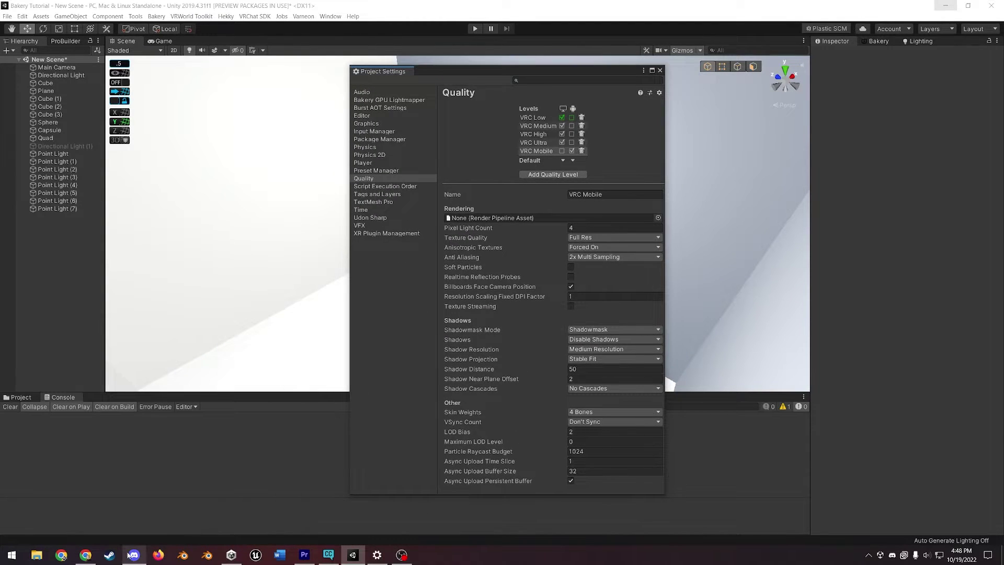
pyautogui.click(86, 554)
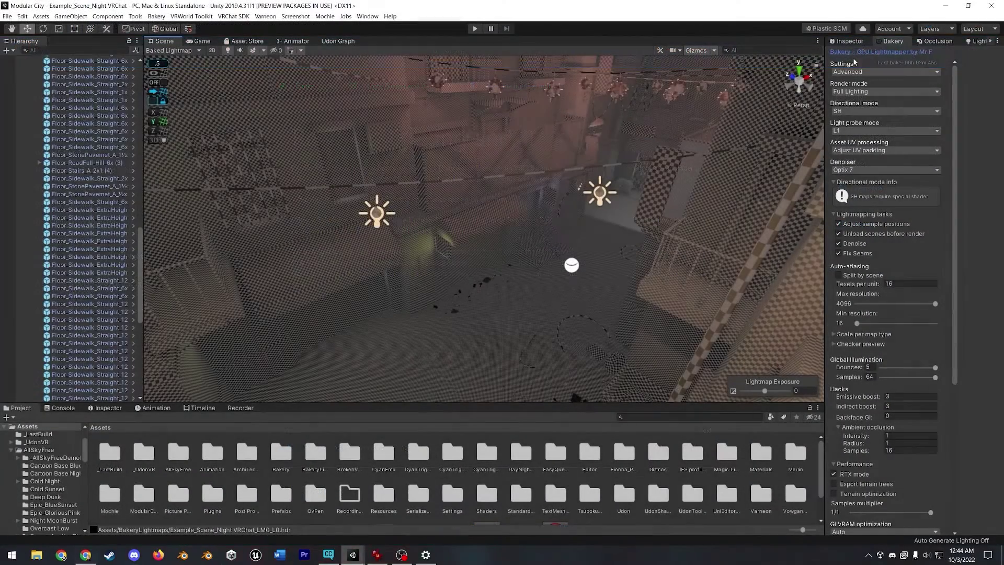
# Set the night city scene view to Shaded and look over the lighting of the alley and rooftops.
pyautogui.click(173, 50)
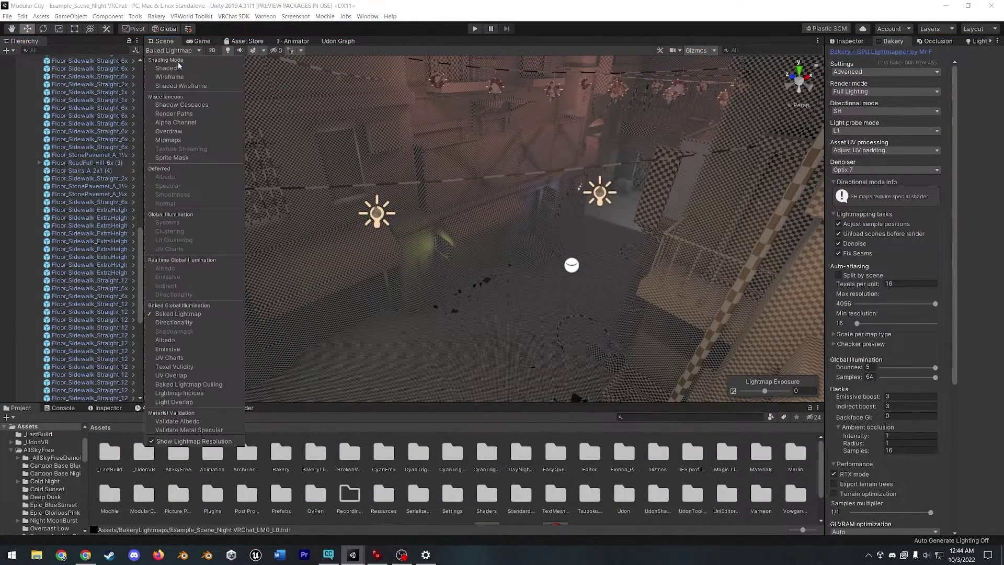
pyautogui.click(166, 68)
pyautogui.moveTo(359, 226)
pyautogui.mouseDown(button='right')
pyautogui.moveTo(480, 345)
pyautogui.moveTo(145, 356)
pyautogui.moveTo(199, 395)
pyautogui.mouseUp(button='right')
pyautogui.moveTo(601, 276); pyautogui.dragTo(622, 249, button='right')
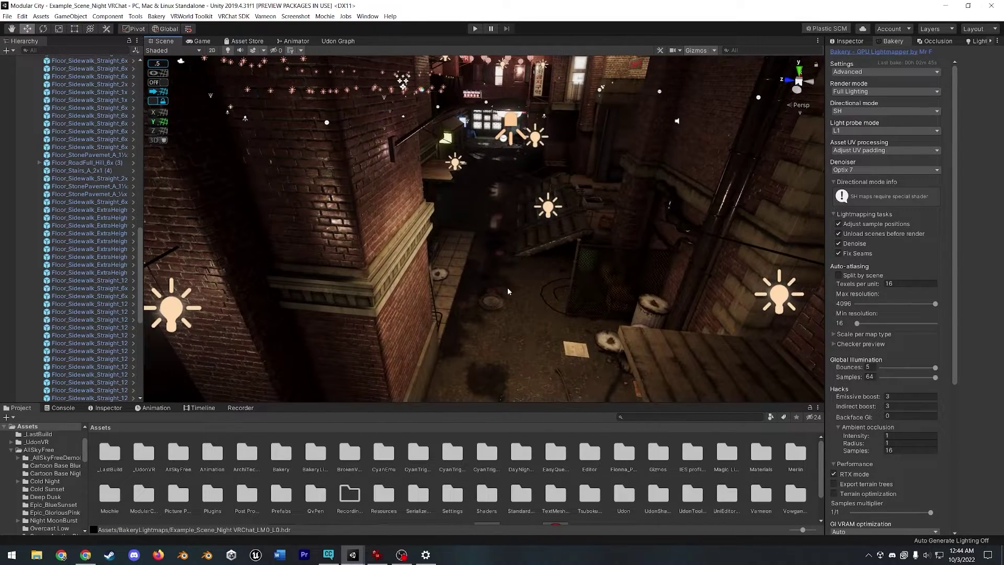
pyautogui.scroll(-3, 508, 279)
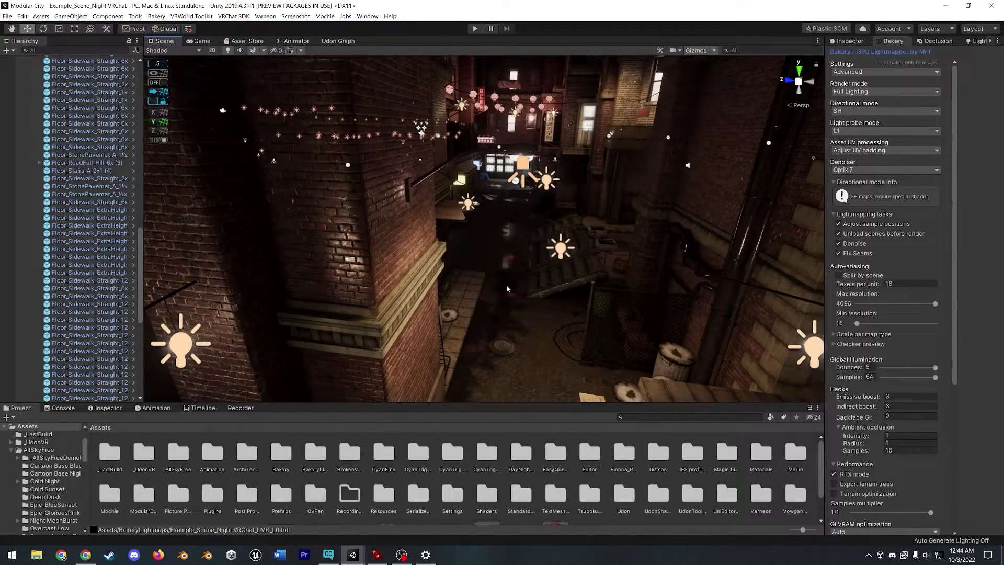
pyautogui.scroll(-3, 506, 288)
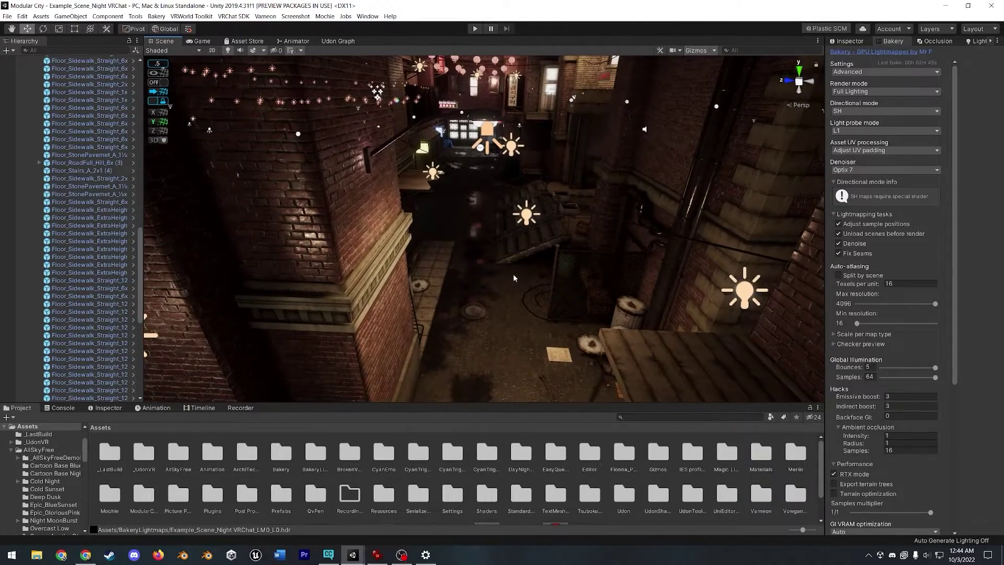
pyautogui.moveTo(513, 274); pyautogui.dragTo(521, 330, button='middle')
pyautogui.scroll(3, 520, 330)
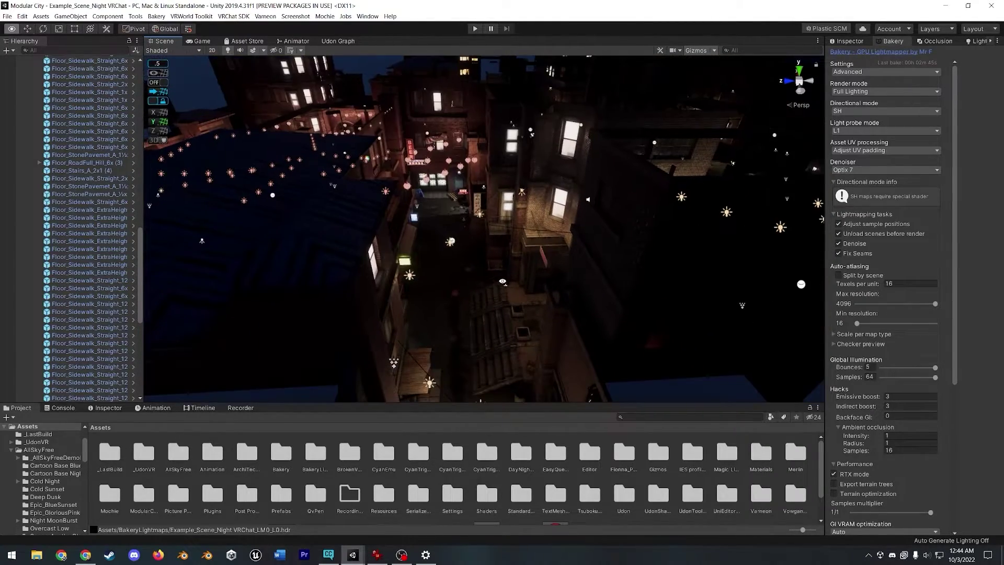
pyautogui.moveTo(520, 329); pyautogui.dragTo(489, 293, button='right')
pyautogui.scroll(-5, 522, 290)
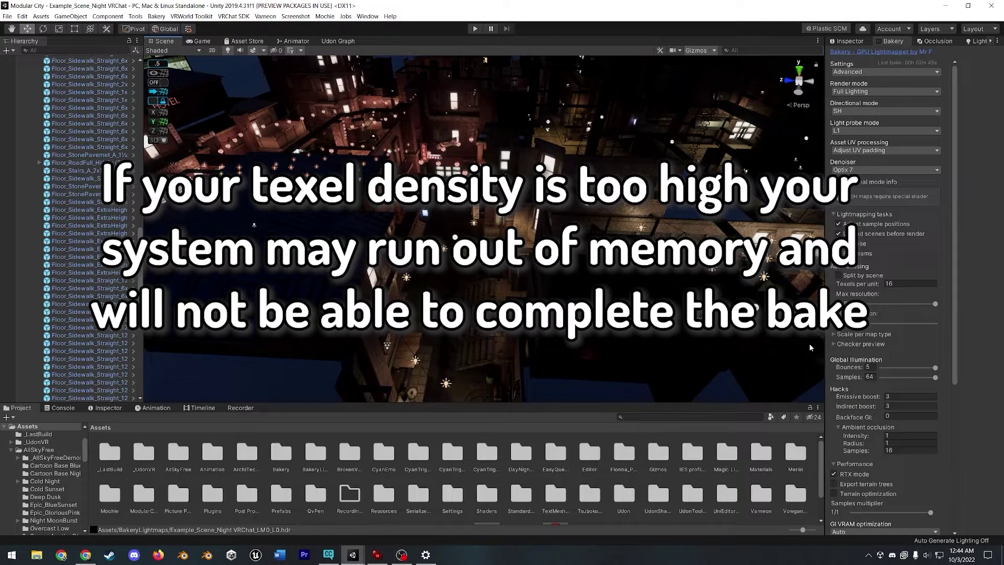
# Switch to the Underworld Cave project and show its Bakery lightmapper settings.
pyautogui.moveTo(353, 554)
pyautogui.click(356, 504)
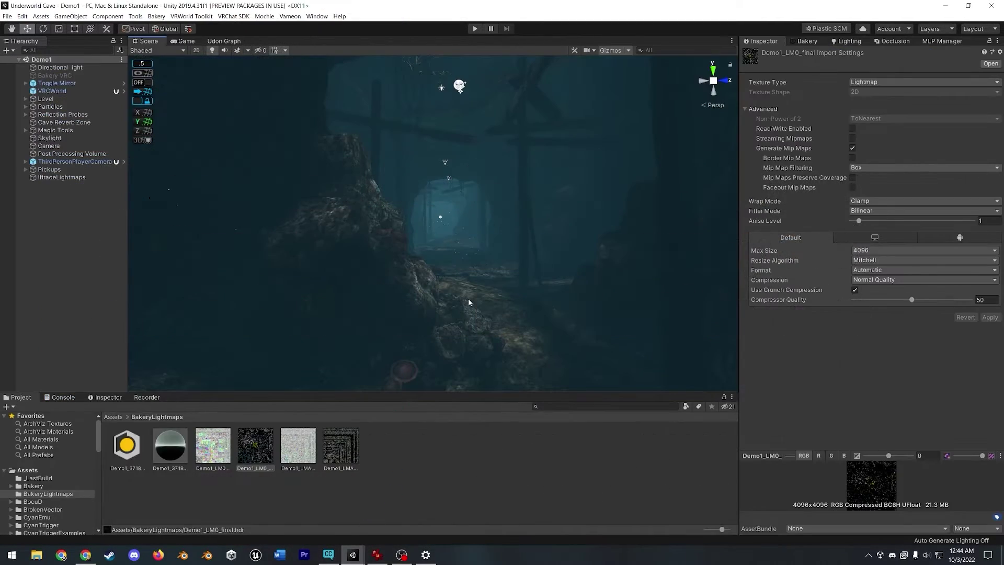
pyautogui.moveTo(468, 301); pyautogui.dragTo(376, 320, button='right')
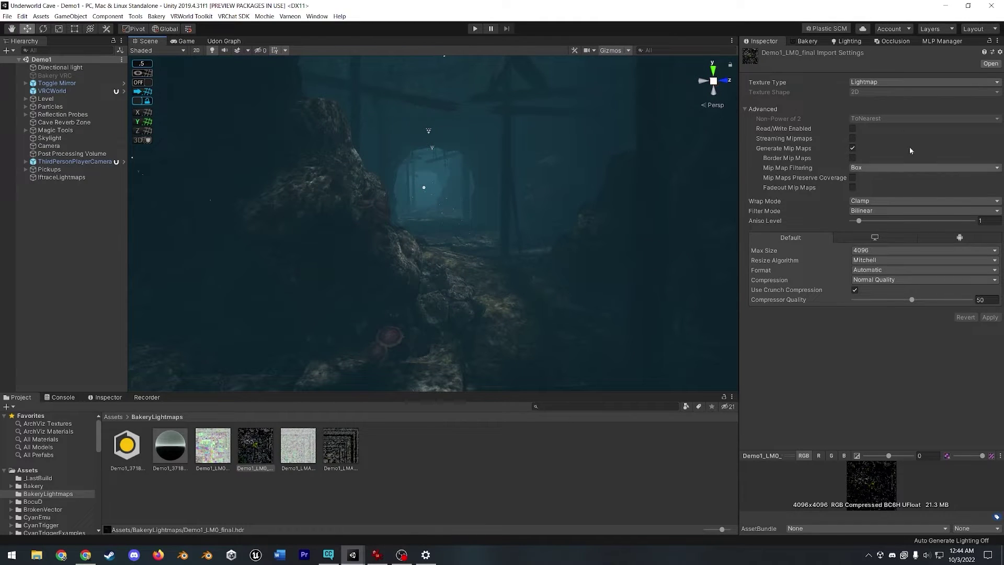
pyautogui.click(808, 42)
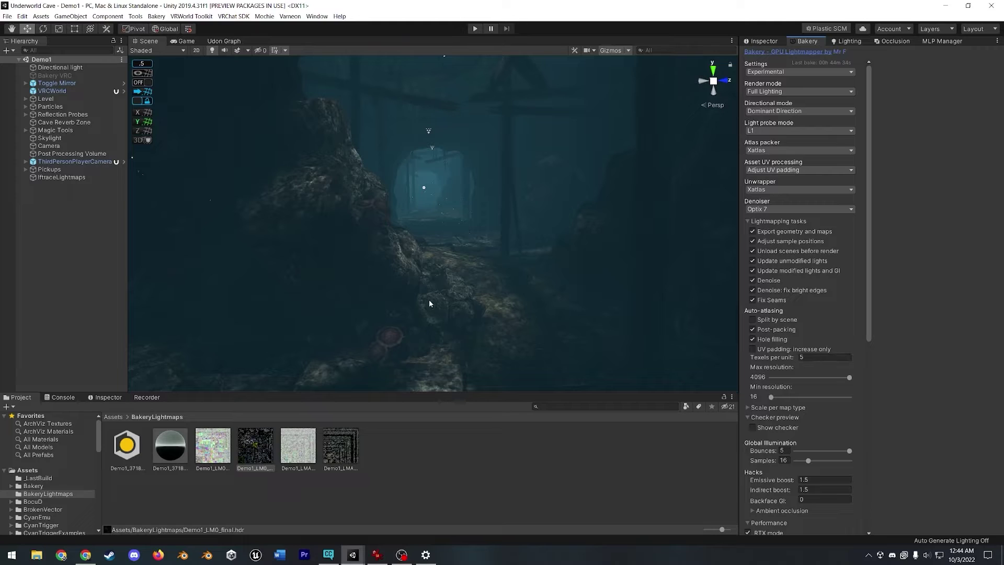
pyautogui.moveTo(432, 304); pyautogui.dragTo(460, 310, button='right')
# Set the cave scene view to Baked Lightmap and show the import settings of the Demo1_LM0_final lightmap.
pyautogui.click(157, 50)
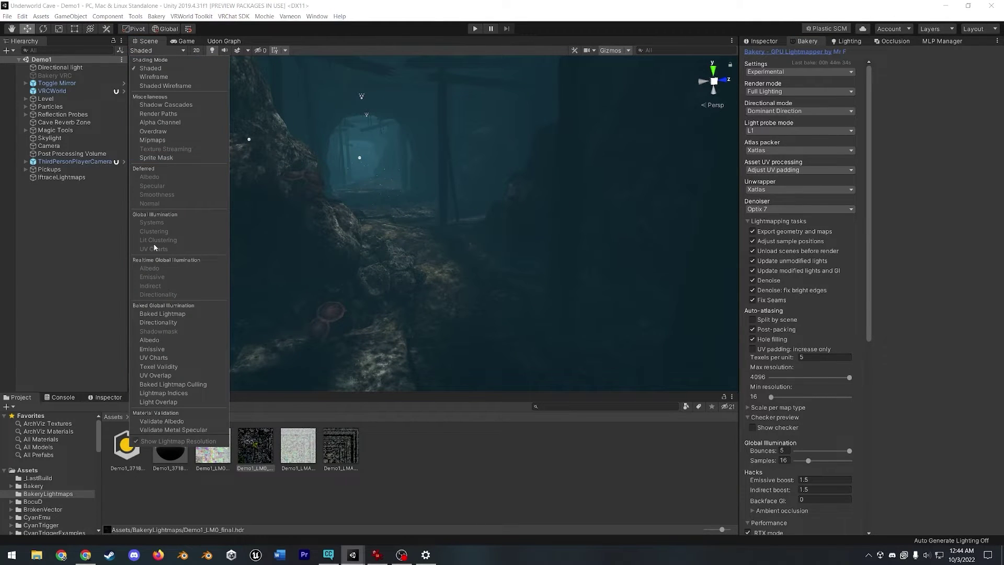
pyautogui.click(162, 314)
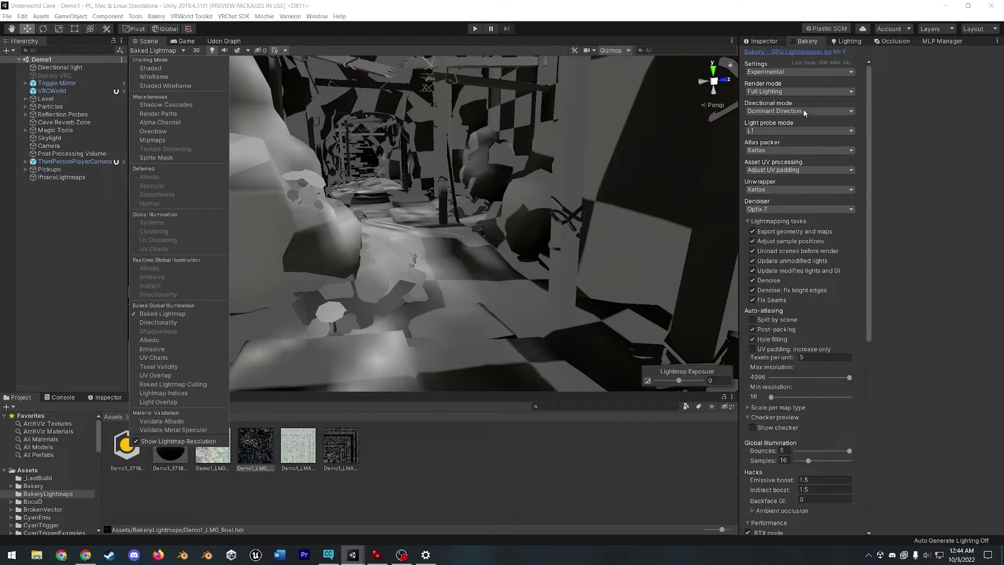
pyautogui.click(843, 120)
pyautogui.click(764, 41)
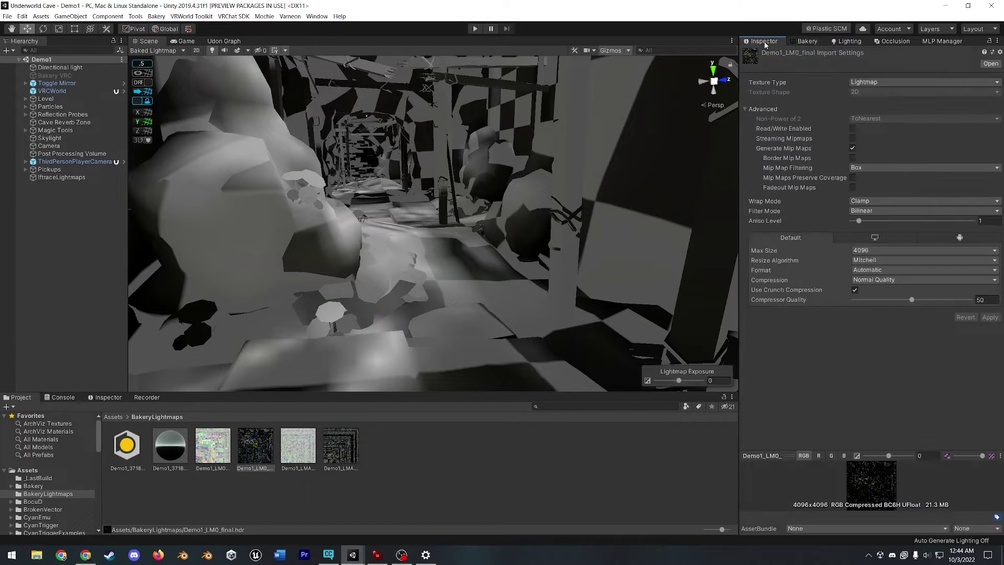
# Set the cave scene's Lightmap Resolution to 5 texels per unit in the lightmapping settings and inspect the checkerboard density on the cave surfaces.
pyautogui.click(876, 43)
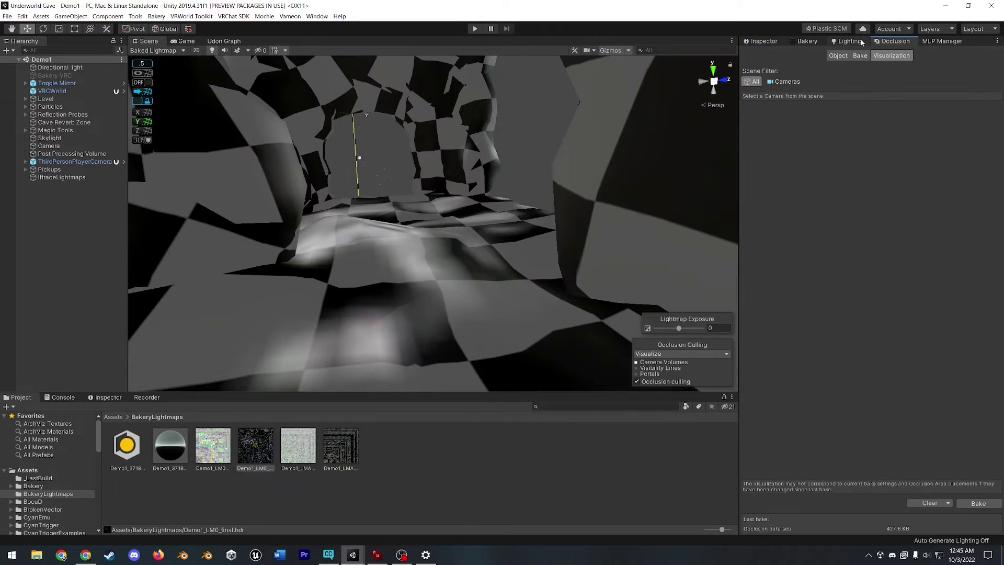
pyautogui.click(849, 41)
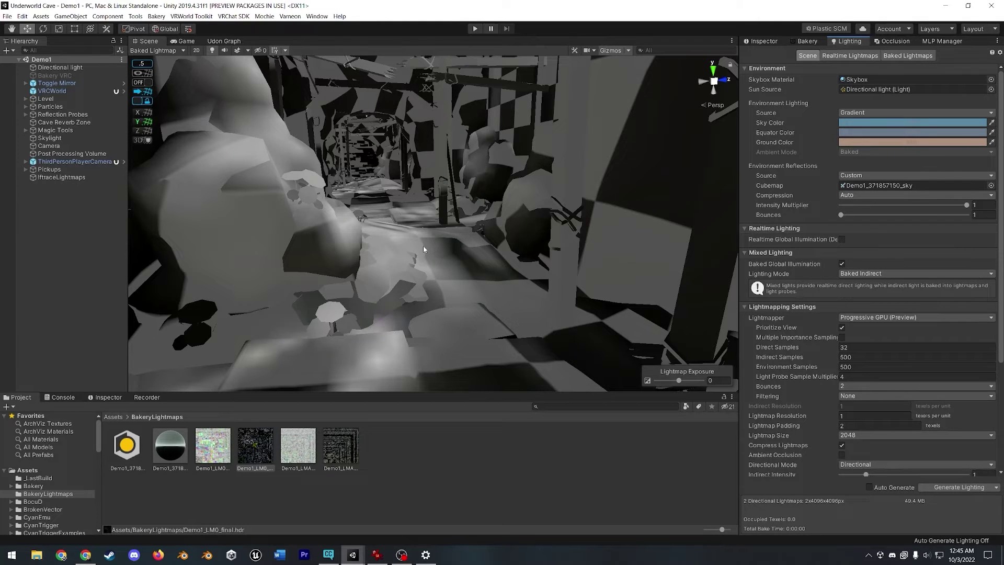
pyautogui.scroll(-4, 771, 285)
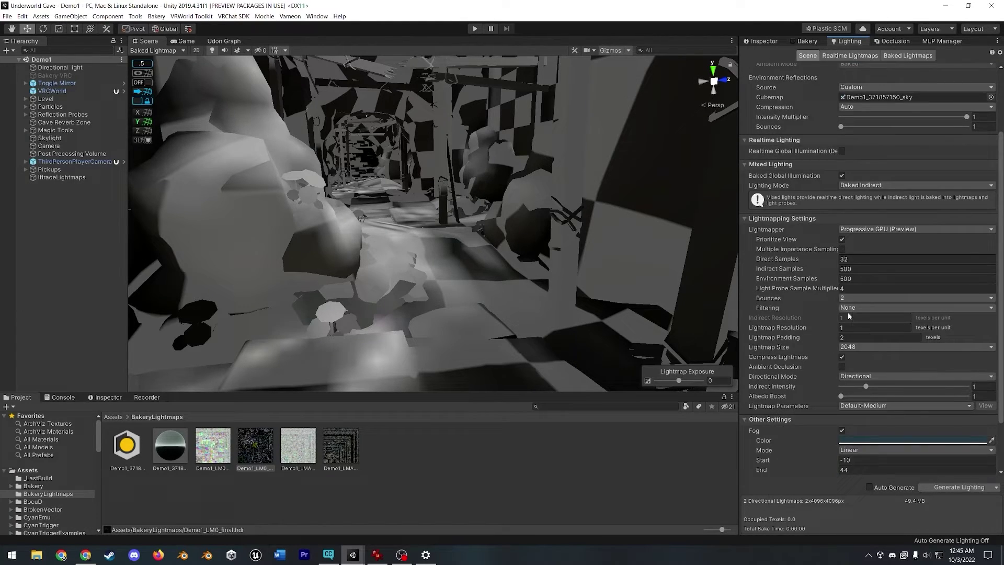
pyautogui.scroll(-1, 849, 316)
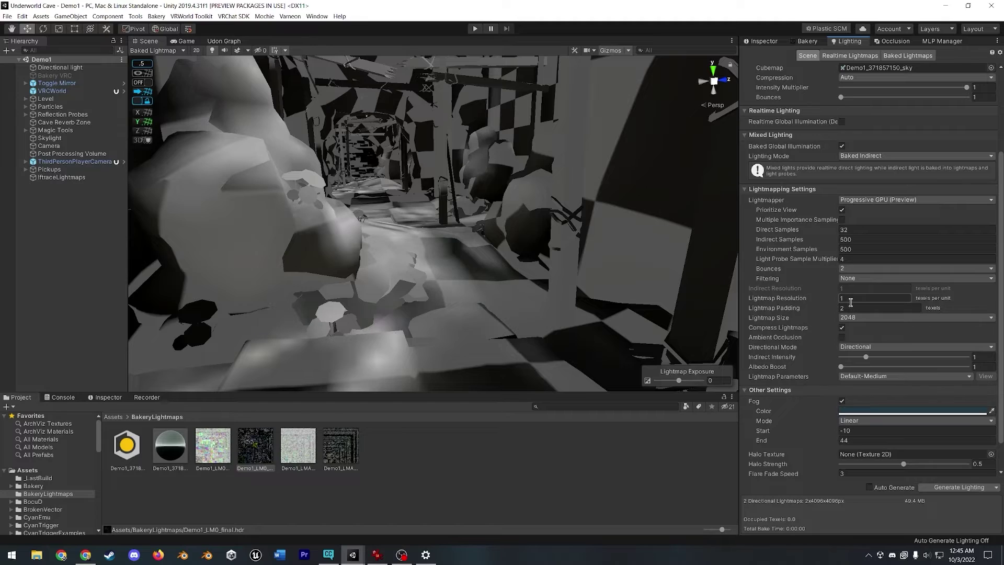
pyautogui.write('5')
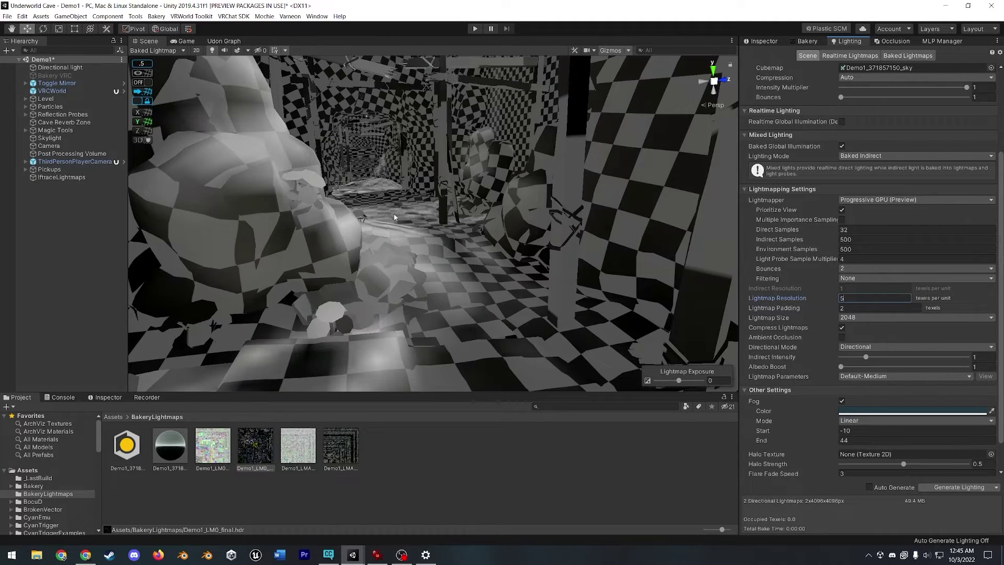
pyautogui.keyDown('alt'); pyautogui.moveTo(575, 251); pyautogui.dragTo(452, 218); pyautogui.keyUp('alt')
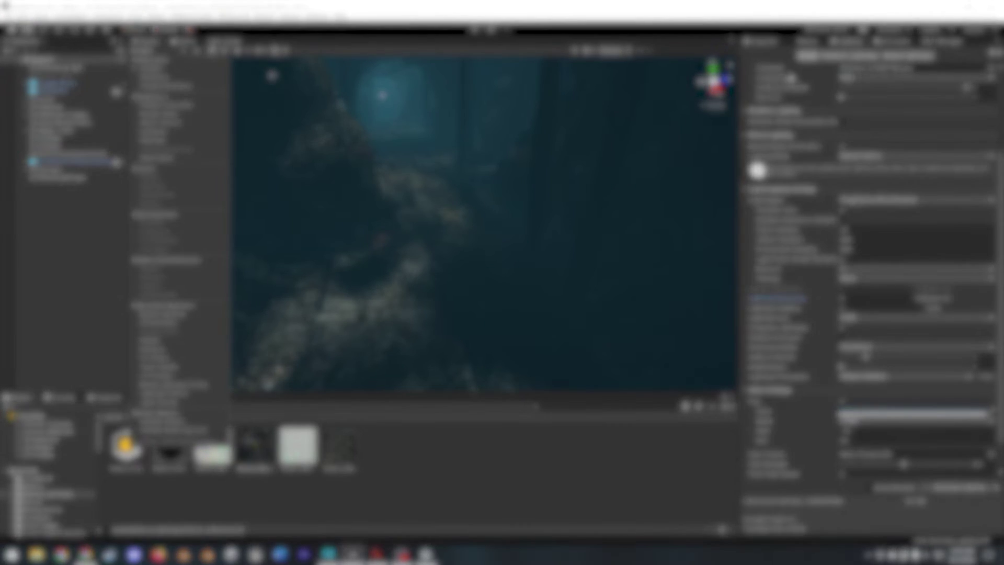